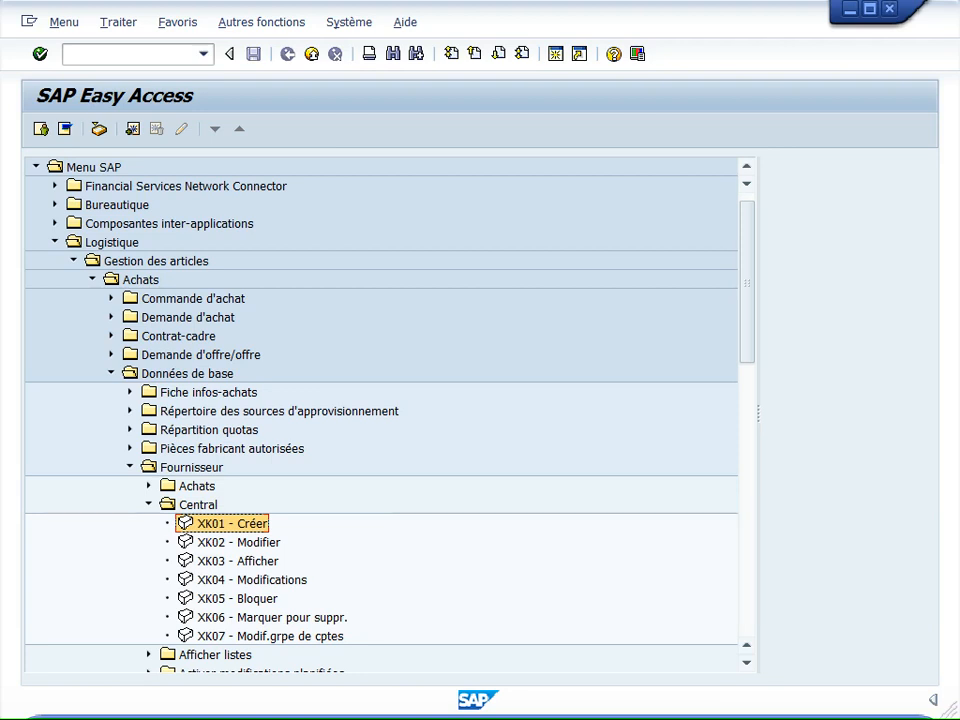
# Step: Start creating a central vendor with XK01, setting company code 50FS and purchasing organization 50PR
pyautogui.doubleClick(255, 523)
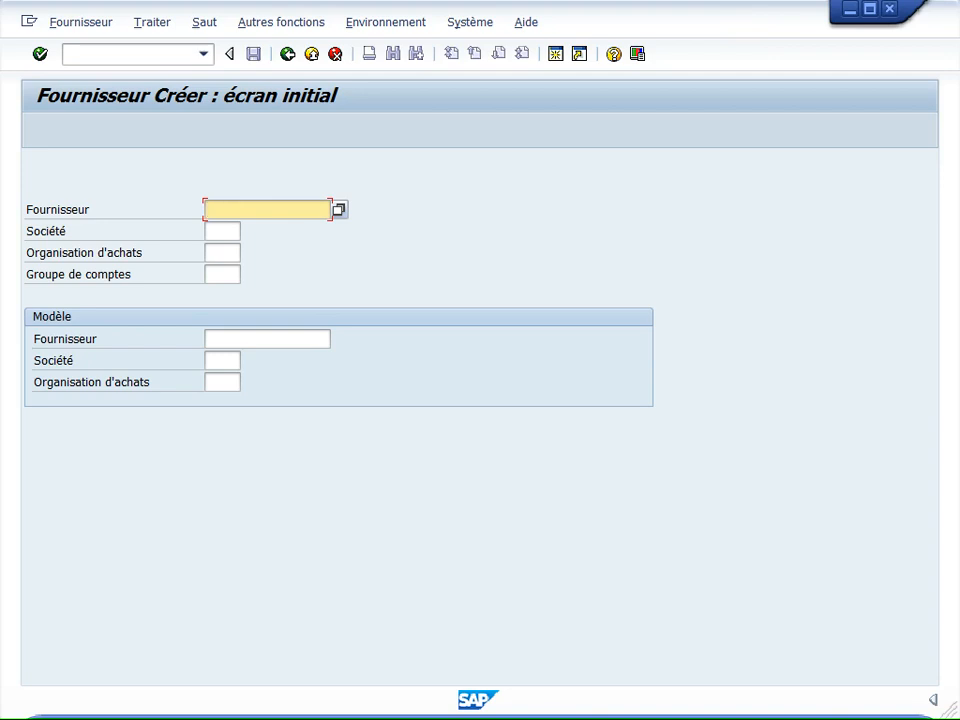
pyautogui.click(221, 231)
pyautogui.write('50FS')
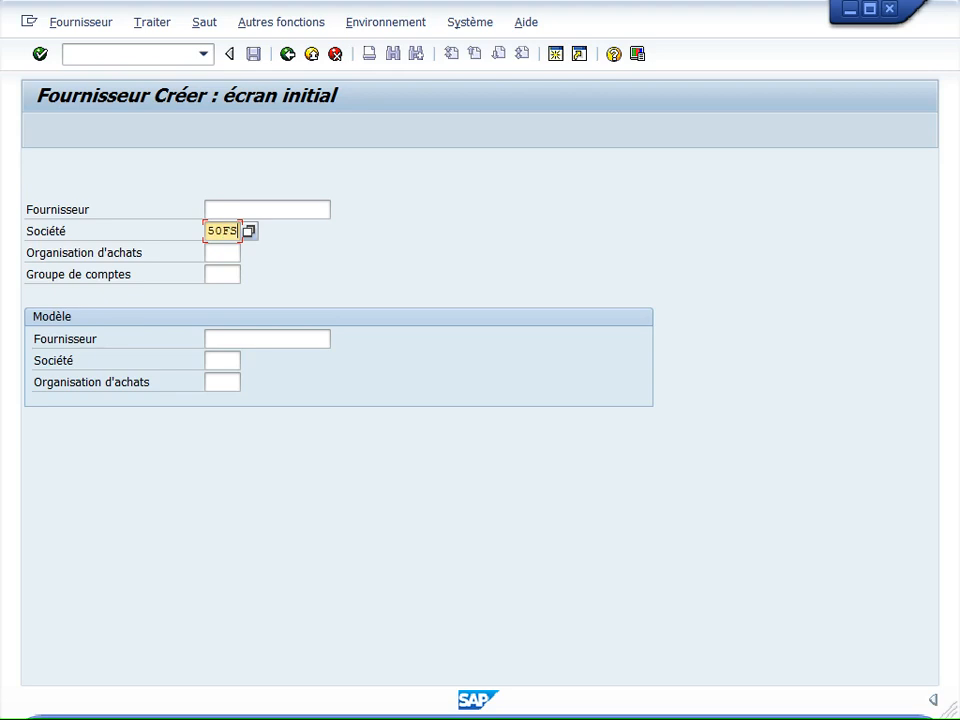
pyautogui.click(221, 253)
pyautogui.write('50PR')
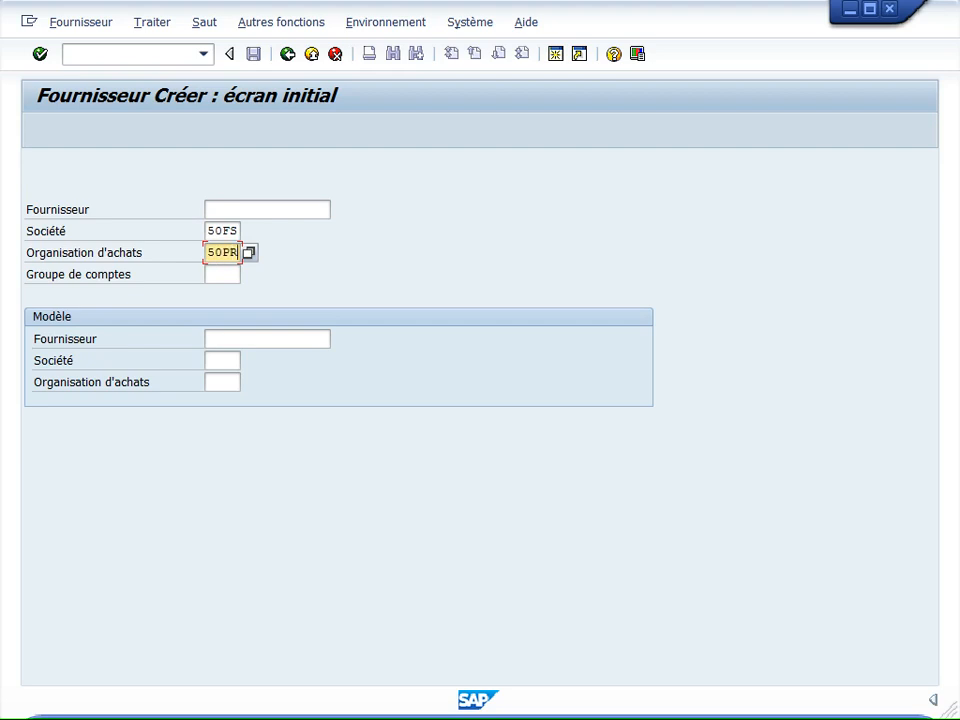
# Step: Choose account group KRED from the list of vendor account groups and continue to the address data
pyautogui.click(221, 274)
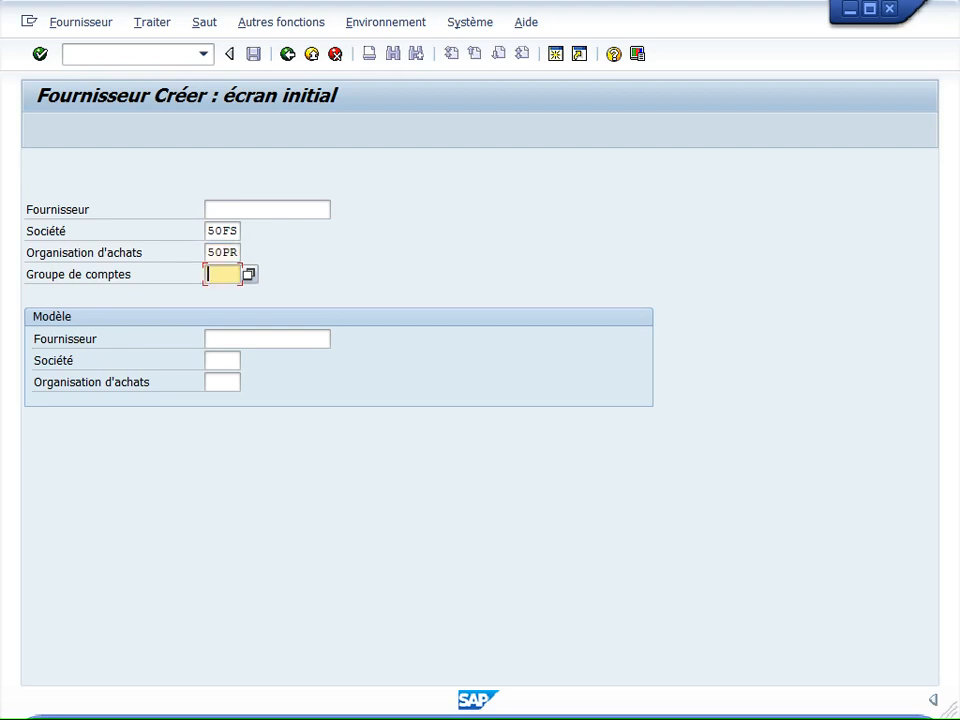
pyautogui.click(251, 277)
pyautogui.moveTo(409, 276); pyautogui.dragTo(606, 131)
pyautogui.moveTo(845, 716); pyautogui.dragTo(885, 597)
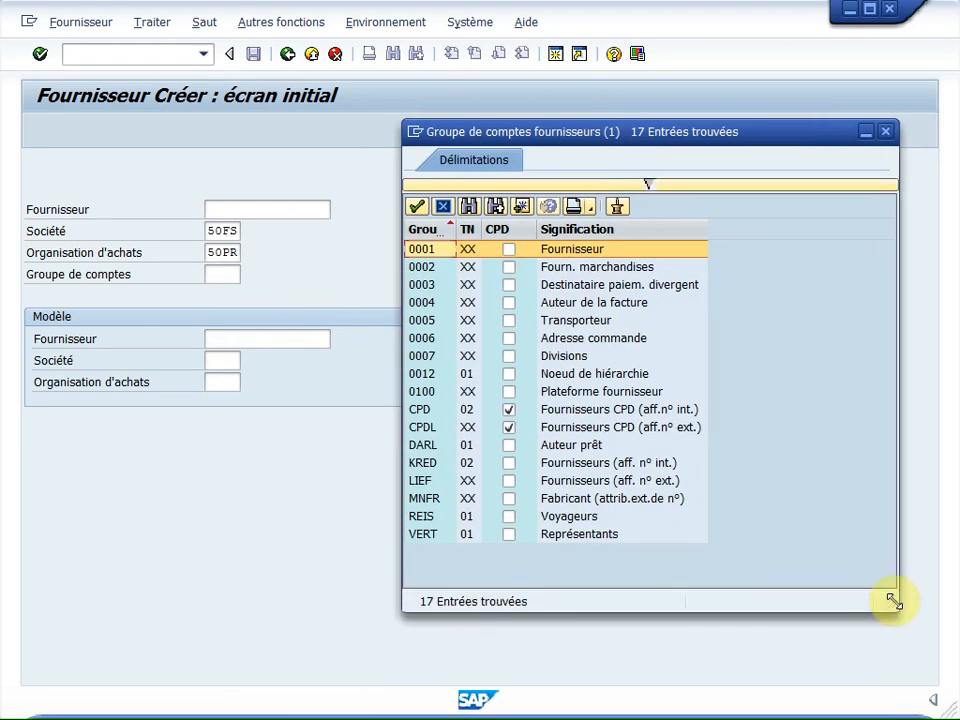
pyautogui.click(423, 462)
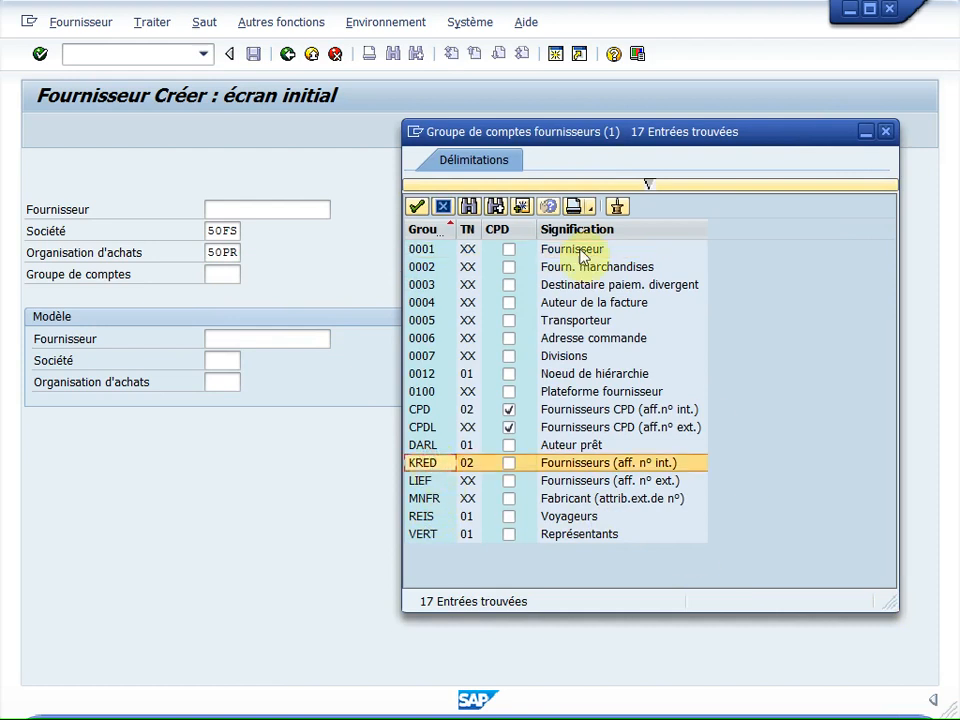
pyautogui.click(416, 207)
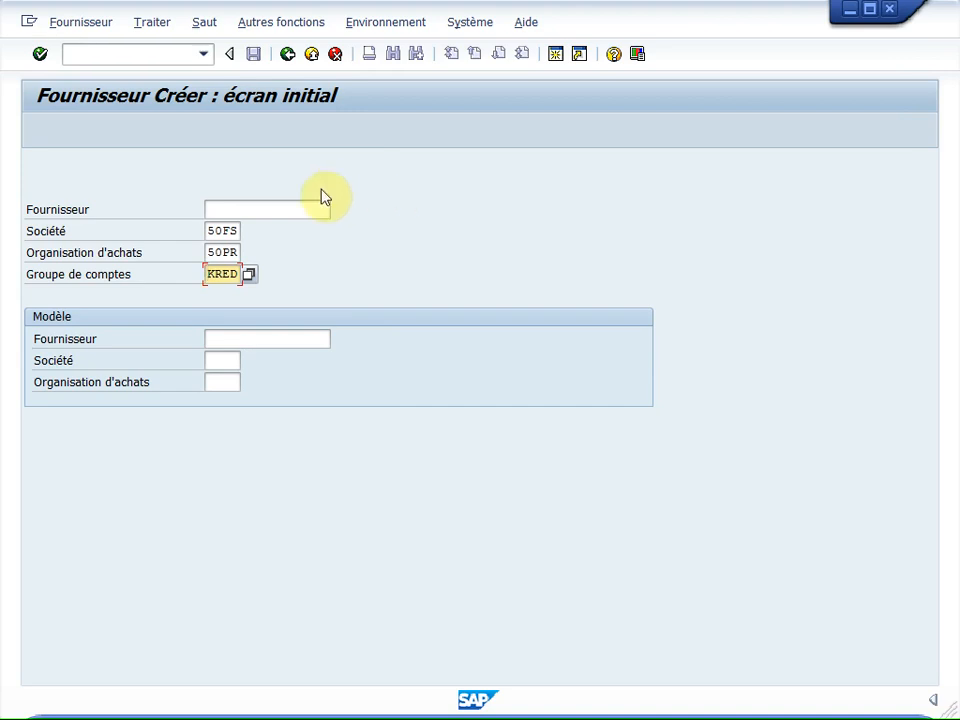
pyautogui.click(40, 55)
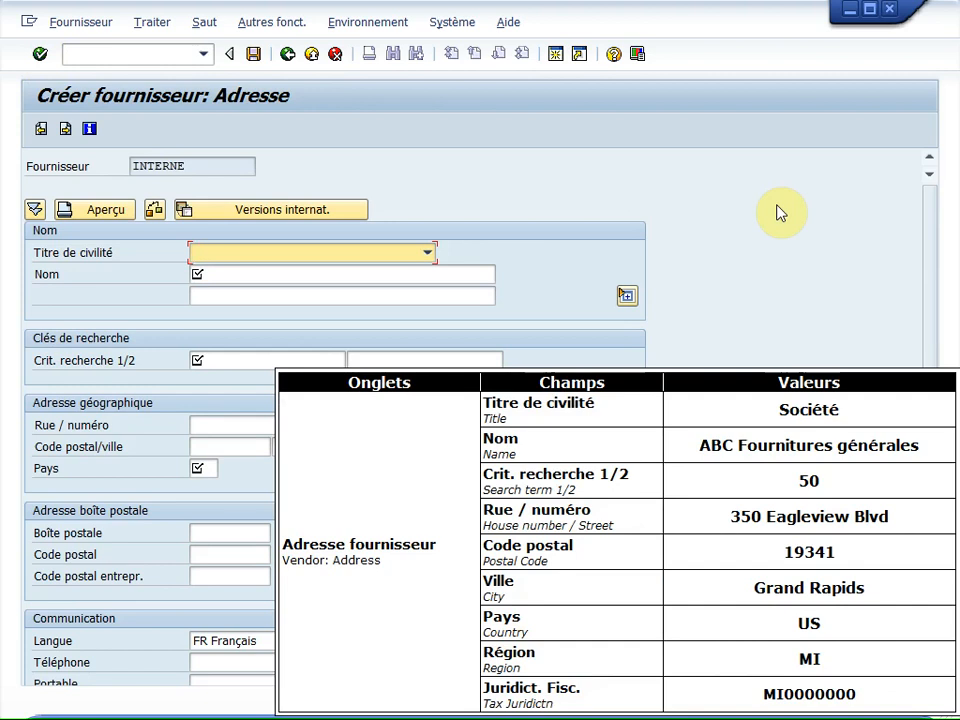
# Step: Set the vendor's title to Société, its name to ABC Fournitures générales and search term 1 to 50
pyautogui.click(430, 255)
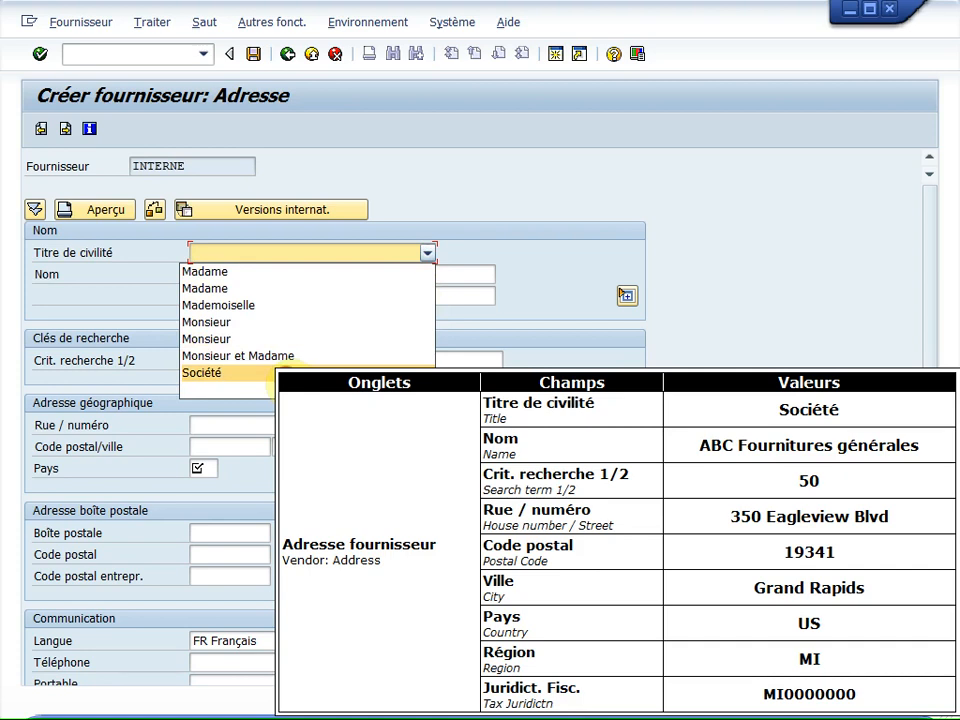
pyautogui.click(290, 372)
pyautogui.click(250, 274)
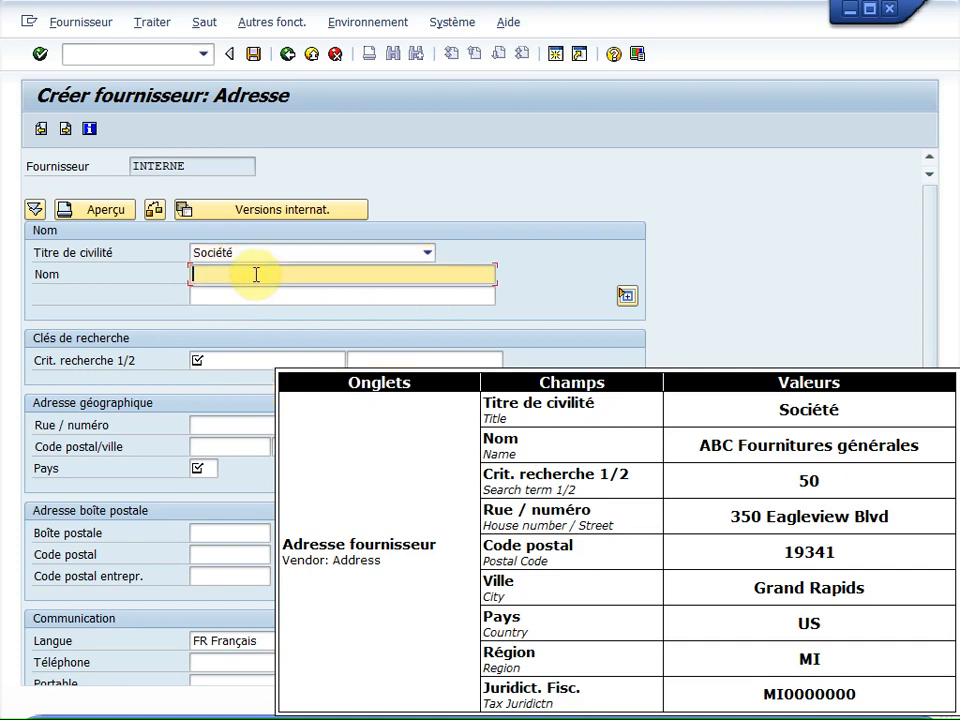
pyautogui.write('ABC Fournitures généra')
pyautogui.write('les')
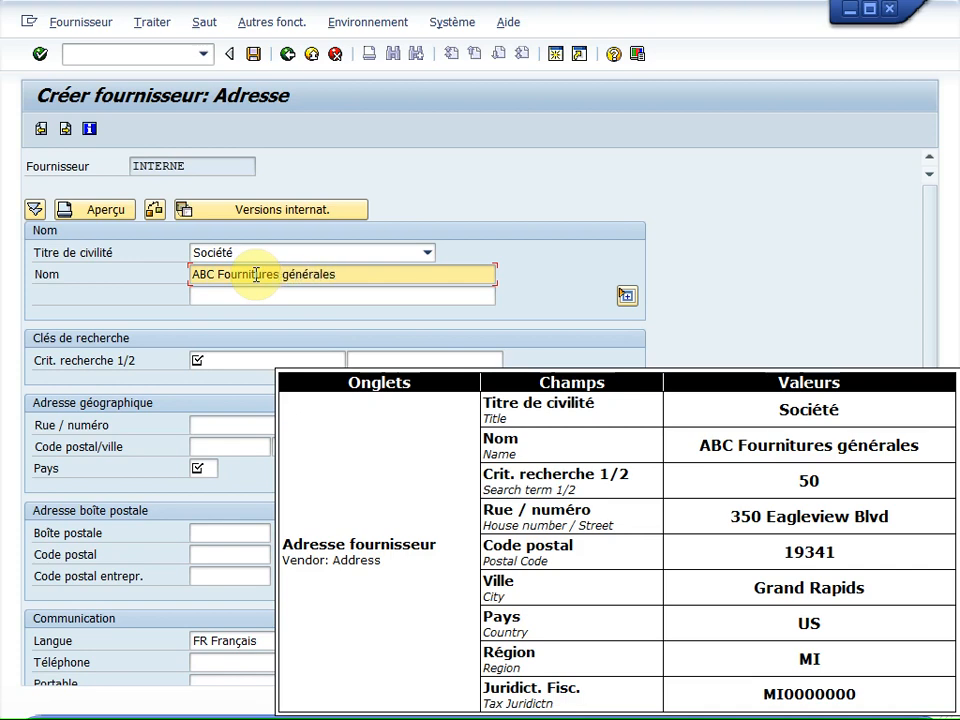
pyautogui.click(254, 363)
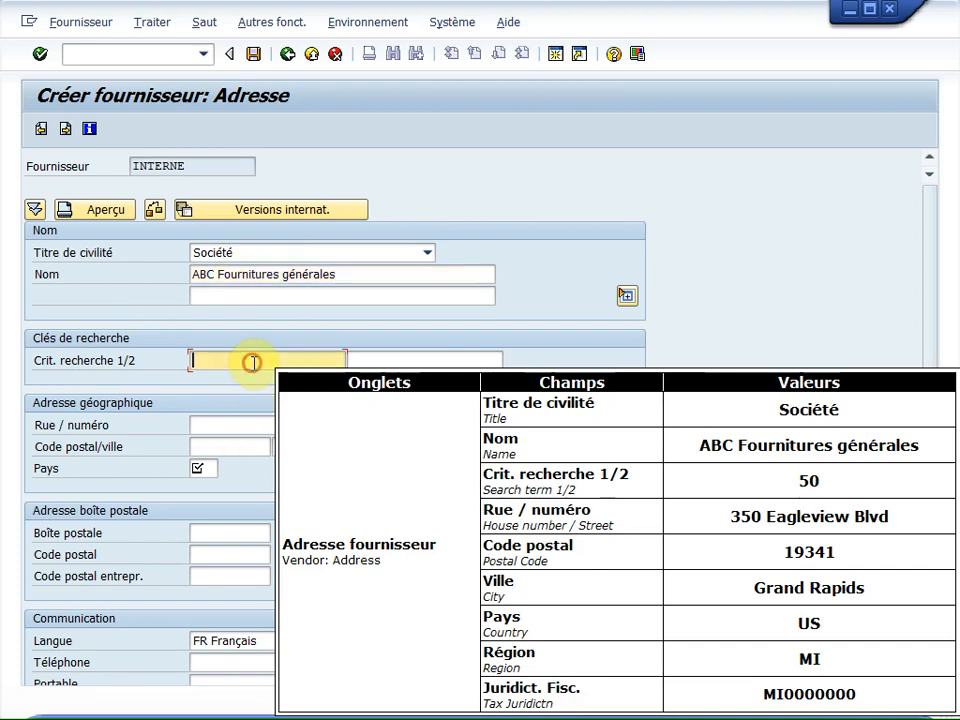
pyautogui.write('50')
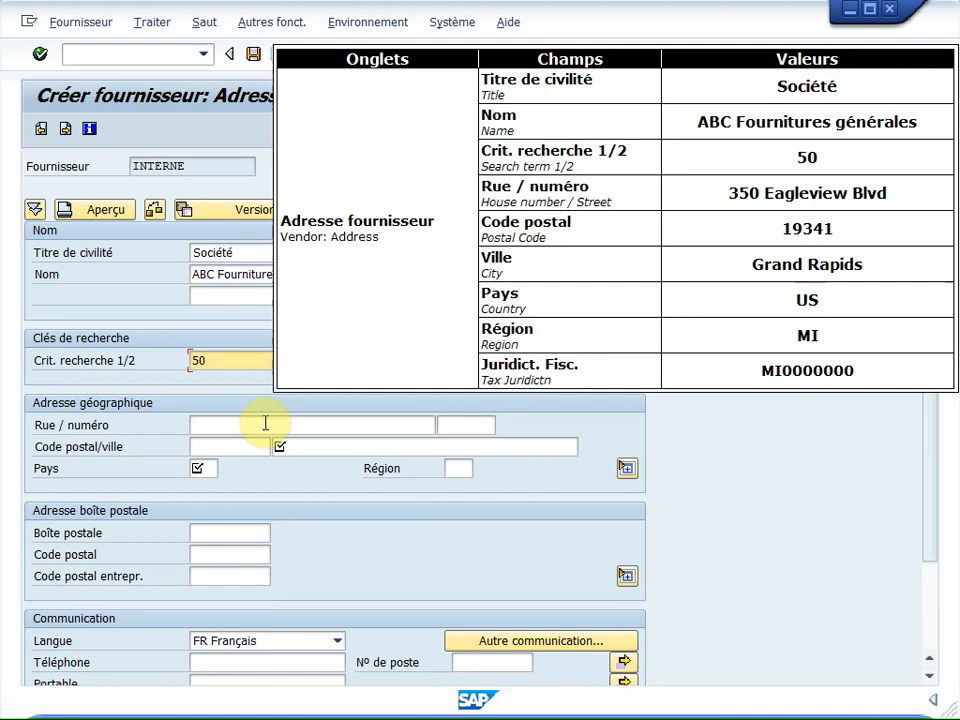
# Step: Enter the vendor's street name and house number in the geographic address
pyautogui.click(265, 424)
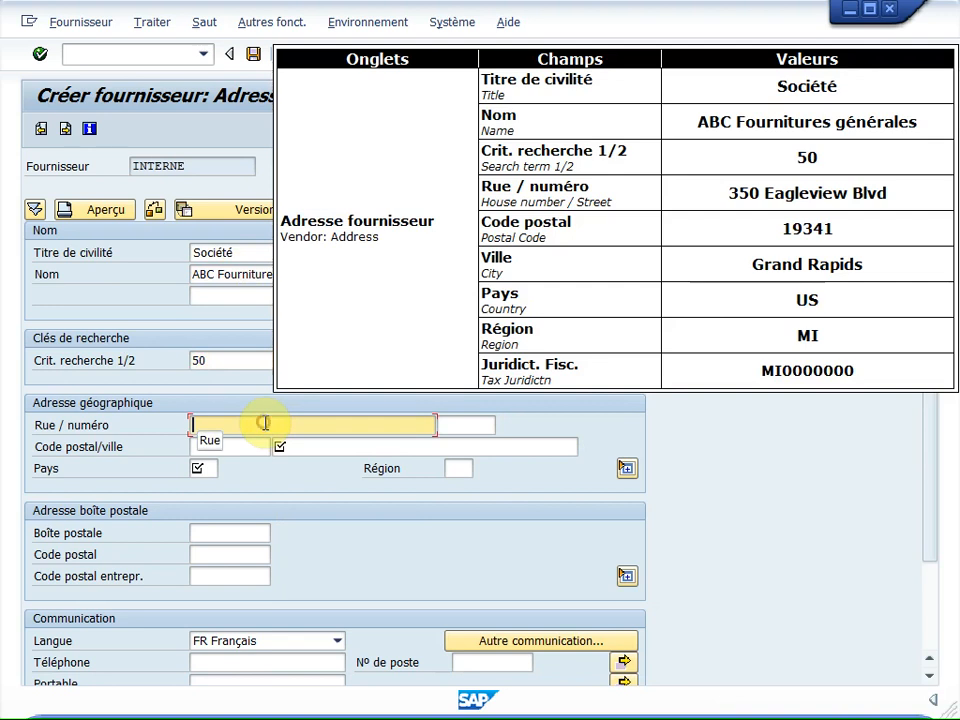
pyautogui.write('Eagle')
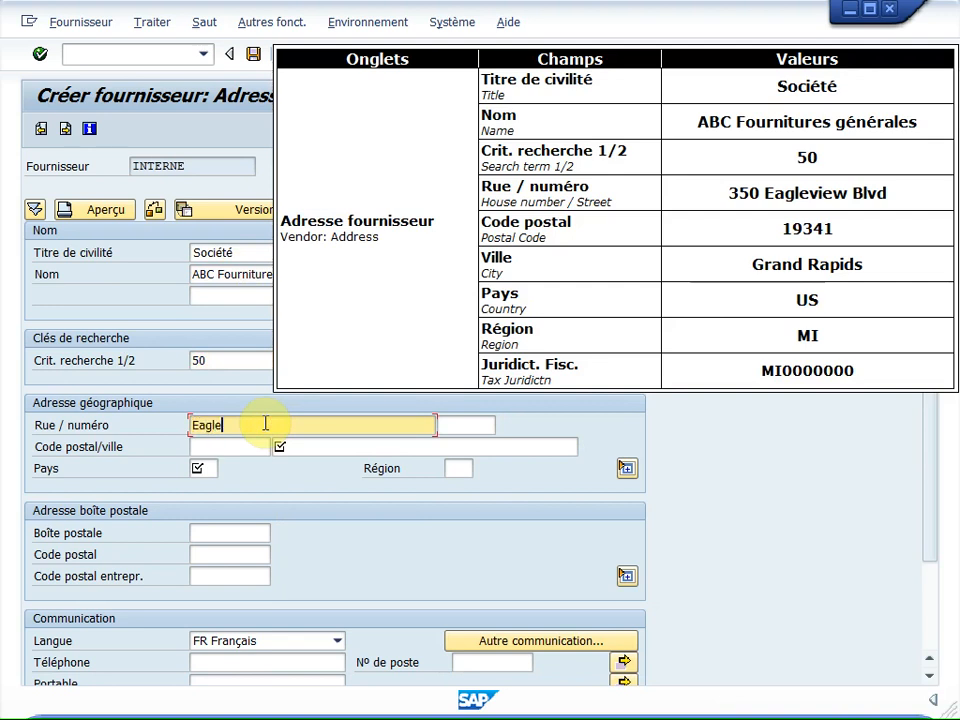
pyautogui.write('view Blvd')
pyautogui.click(483, 425)
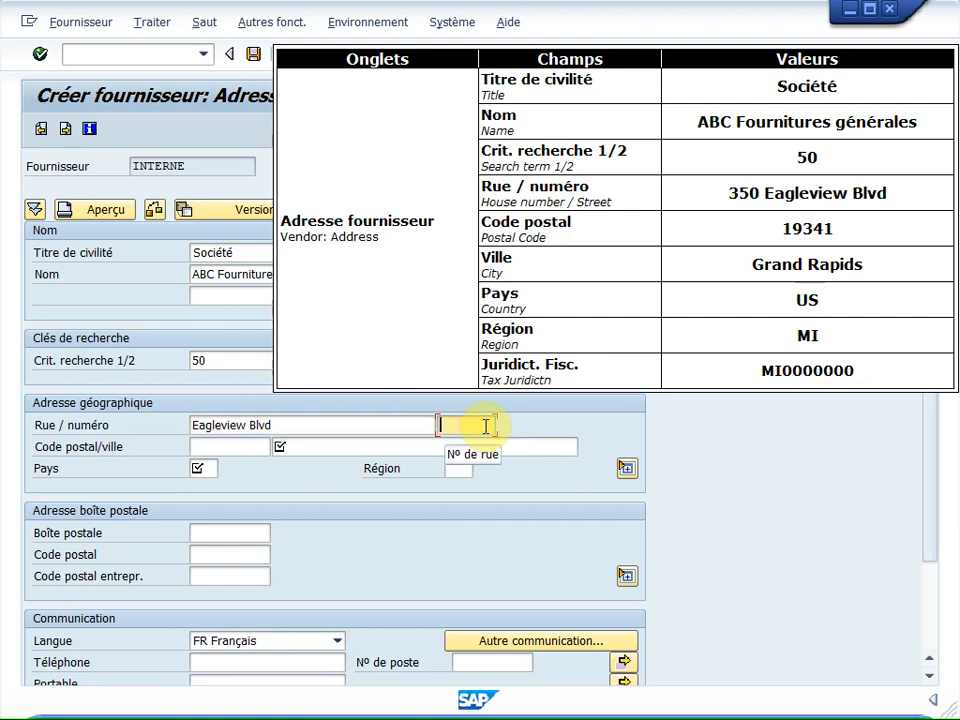
pyautogui.write('350')
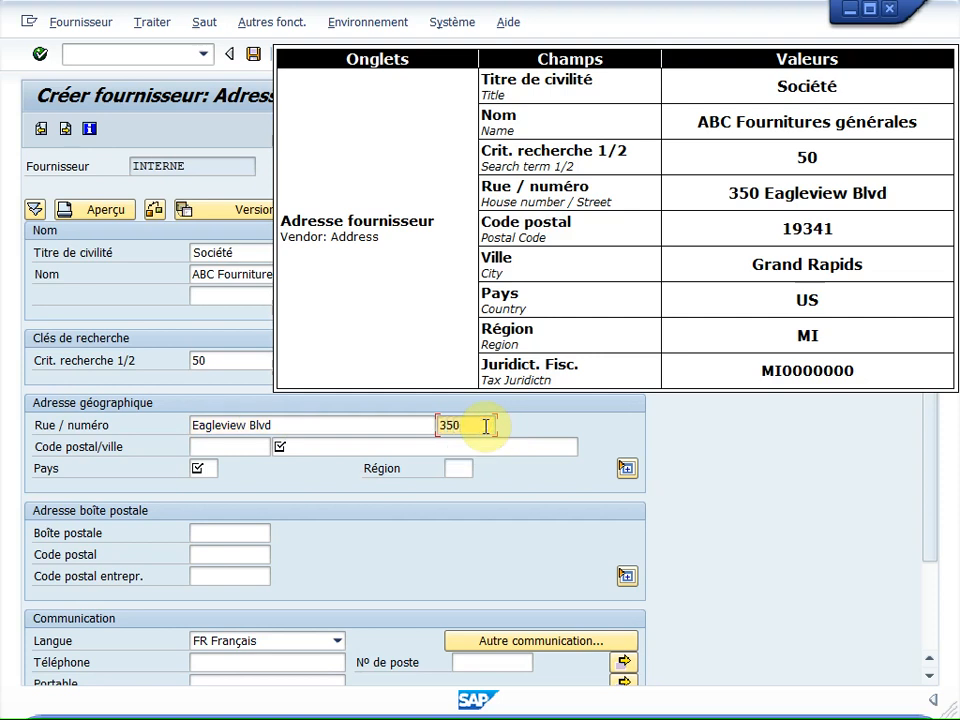
# Step: Fill in the postal code and city of the vendor's geographic address
pyautogui.click(192, 446)
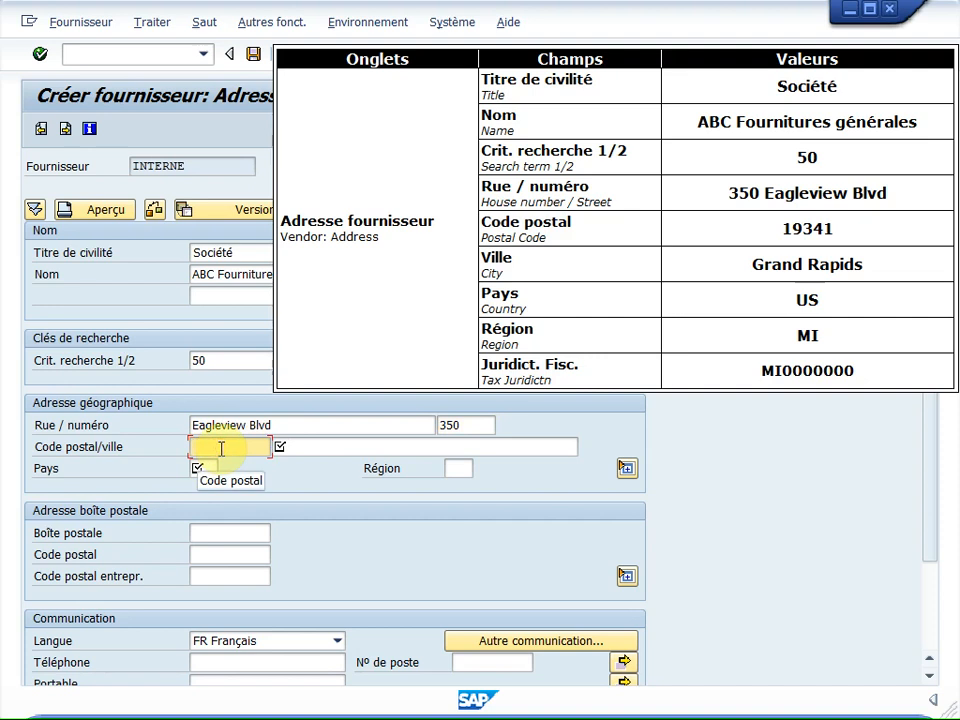
pyautogui.write('1')
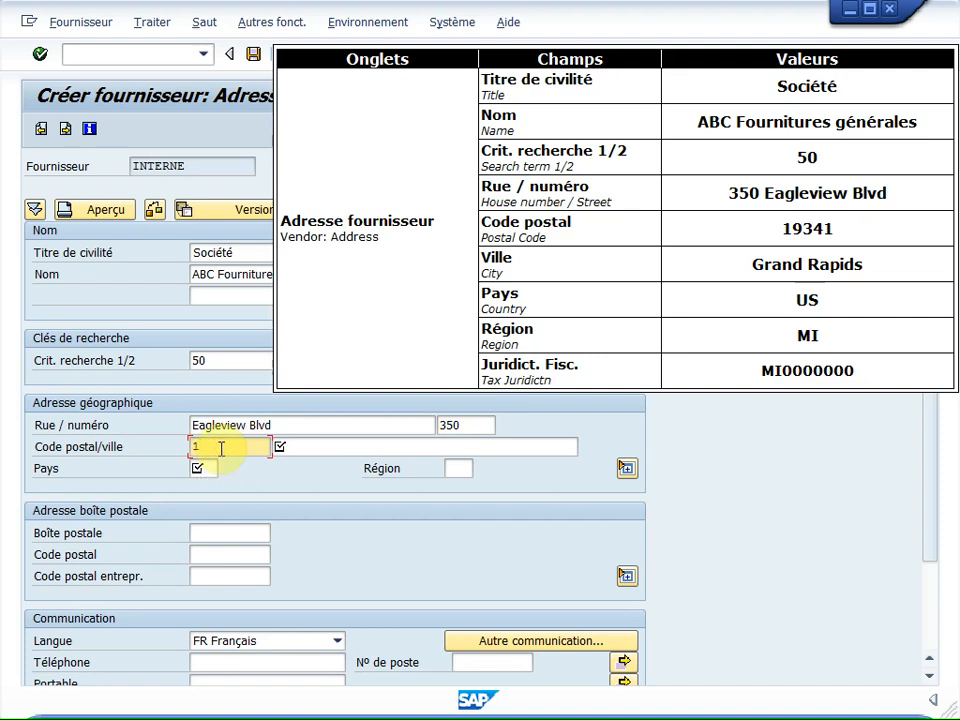
pyautogui.write('9341')
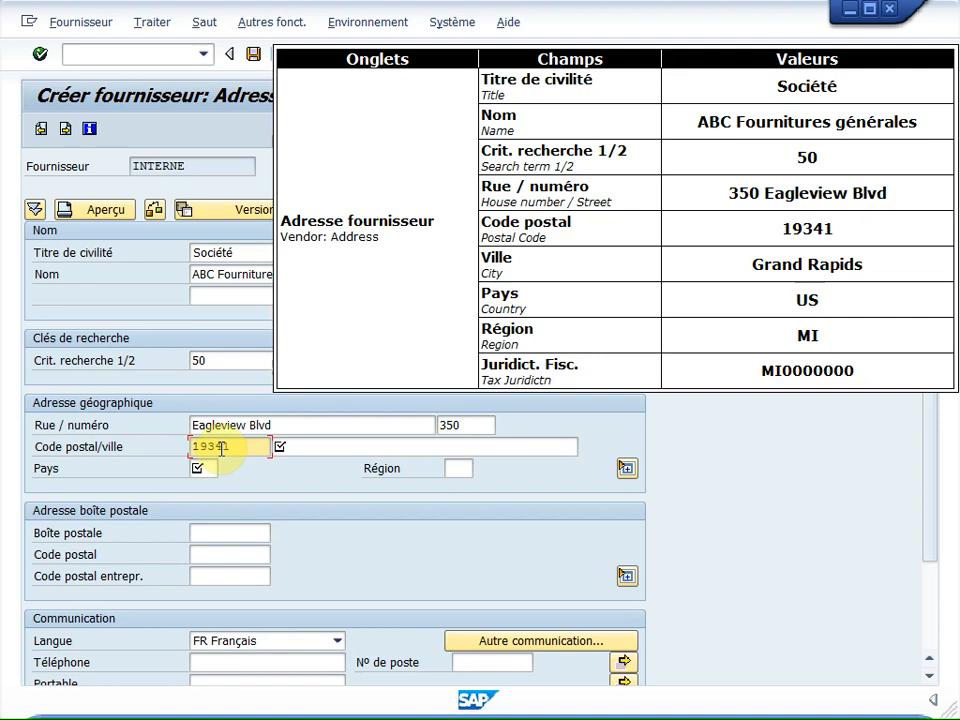
pyautogui.click(376, 447)
pyautogui.write('Gran')
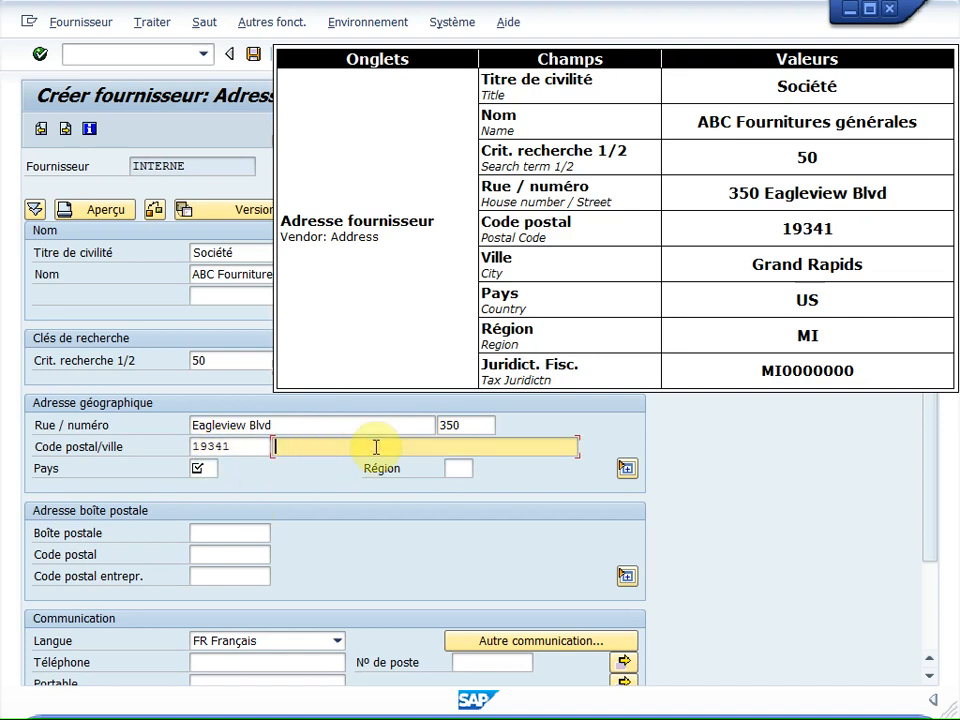
pyautogui.write('d Rapids')
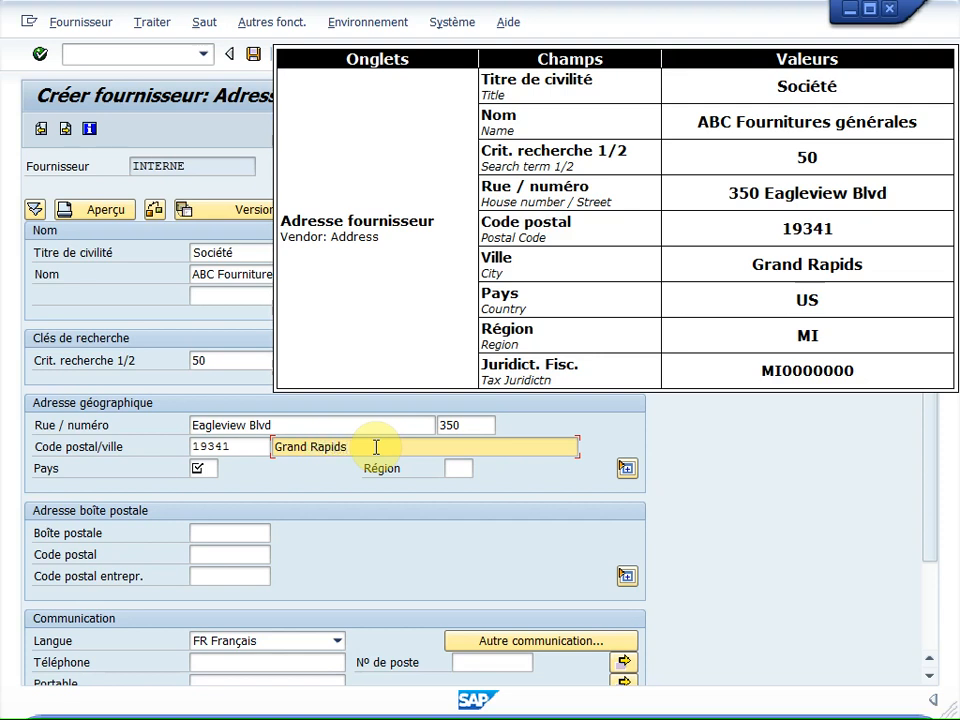
# Step: Set the vendor's country to US and region to MI
pyautogui.click(205, 467)
pyautogui.write('US')
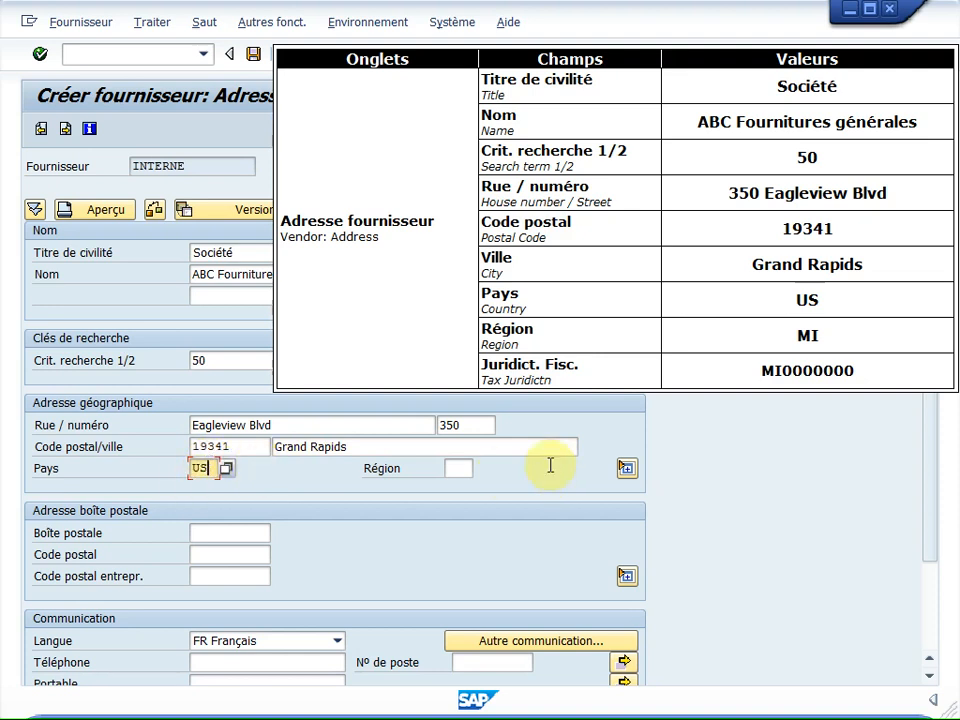
pyautogui.click(451, 467)
pyautogui.write('MI')
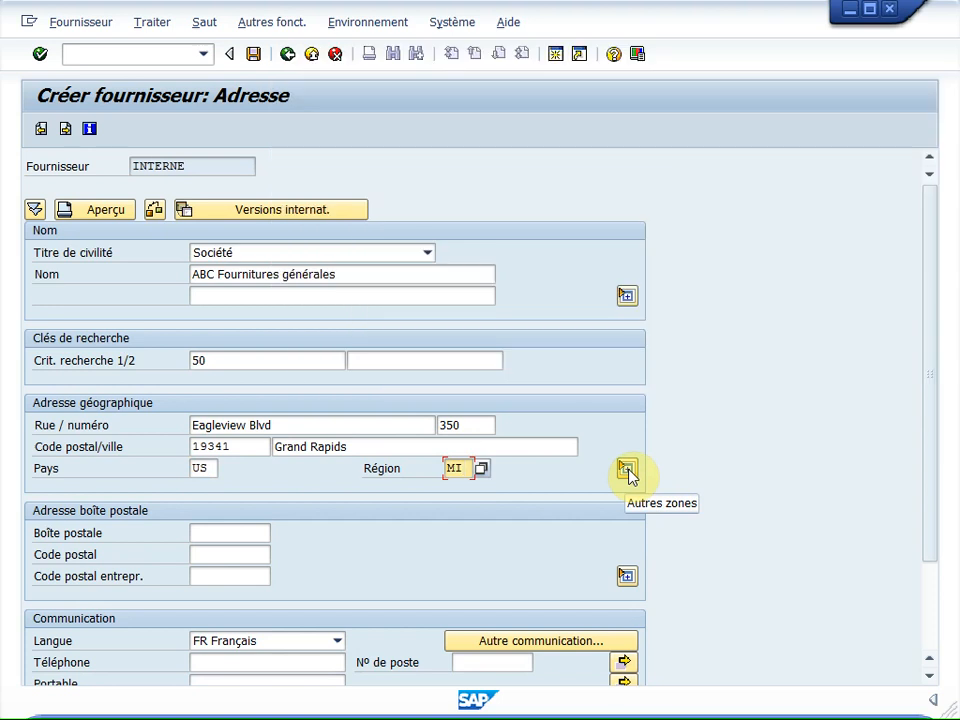
# Step: Expand the additional address fields and set the tax jurisdiction to MI0000000
pyautogui.click(626, 471)
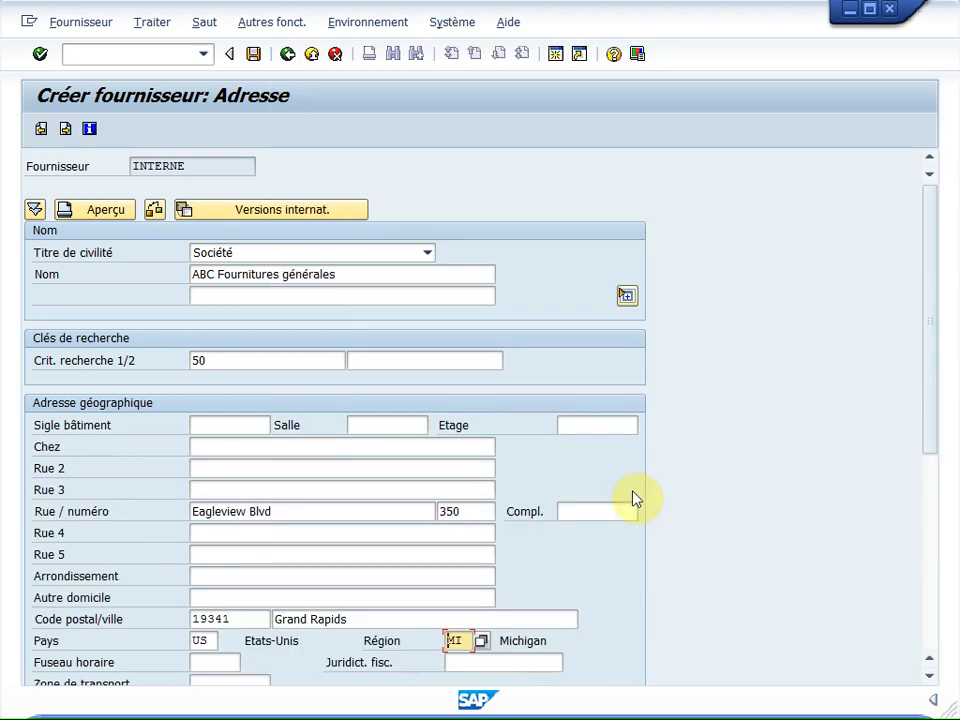
pyautogui.click(489, 661)
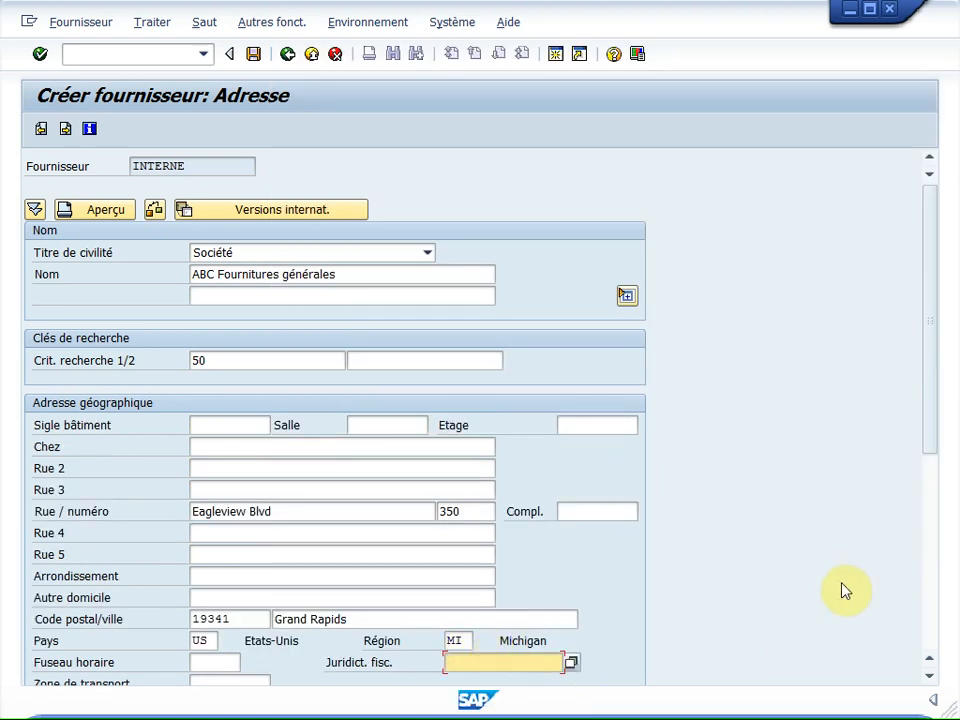
pyautogui.write('MI0000000')
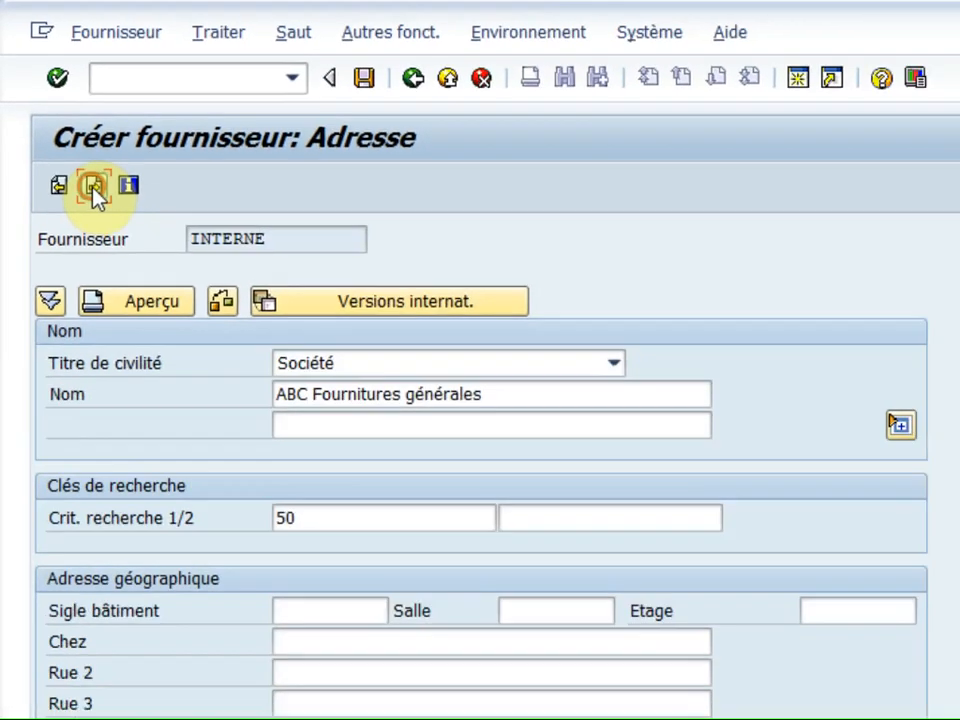
# Step: Advance past the control, payment transactions and contact screens to the accounting information, leaving their fields blank
pyautogui.click(166, 330)
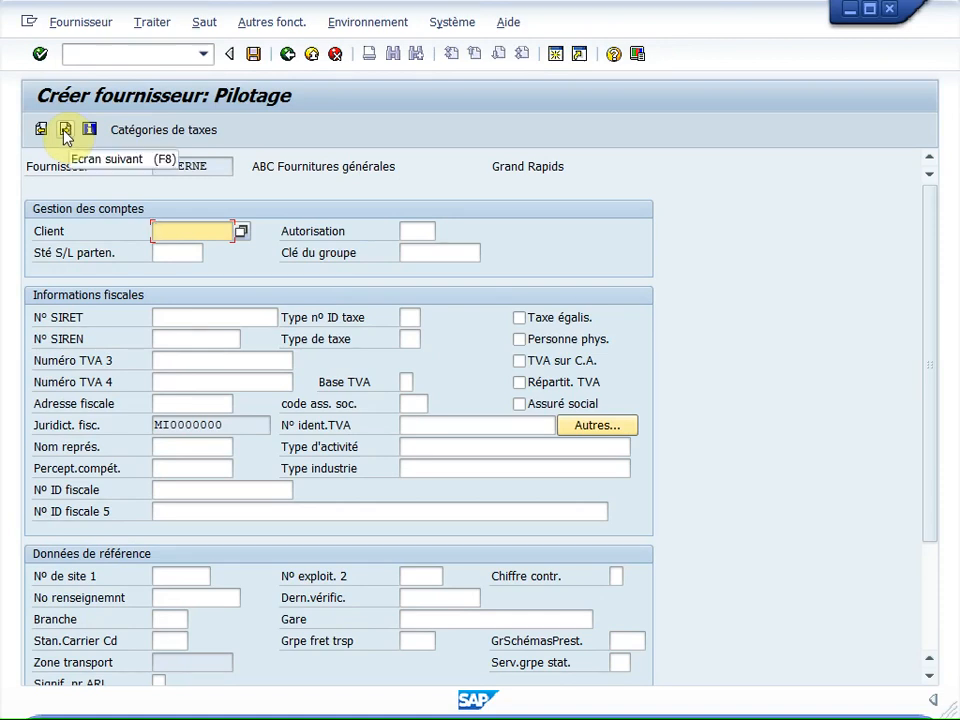
pyautogui.click(64, 131)
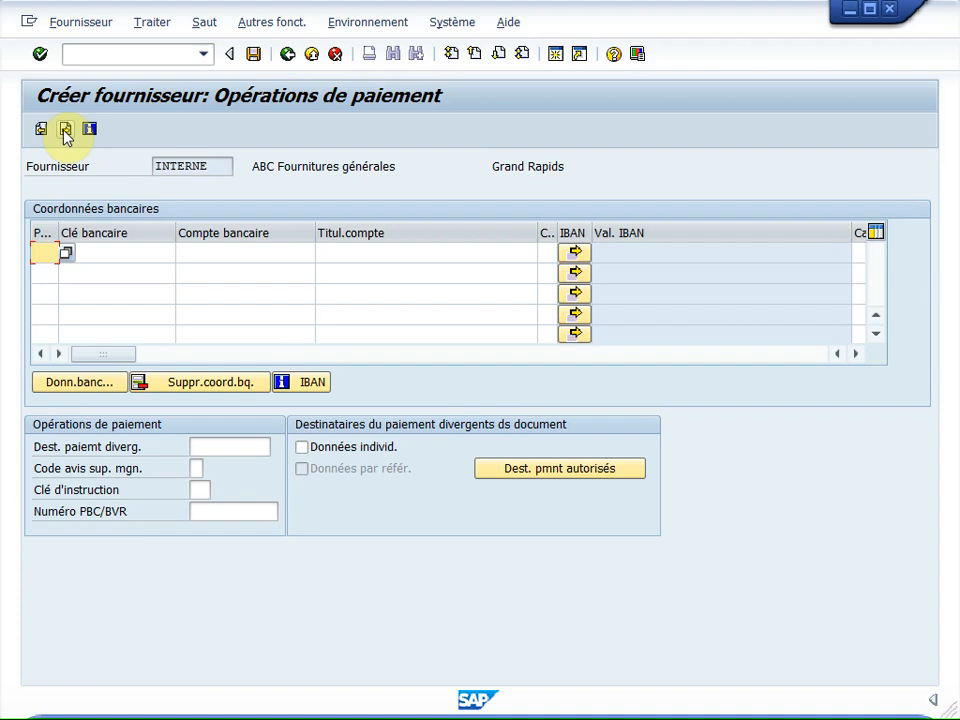
pyautogui.click(65, 130)
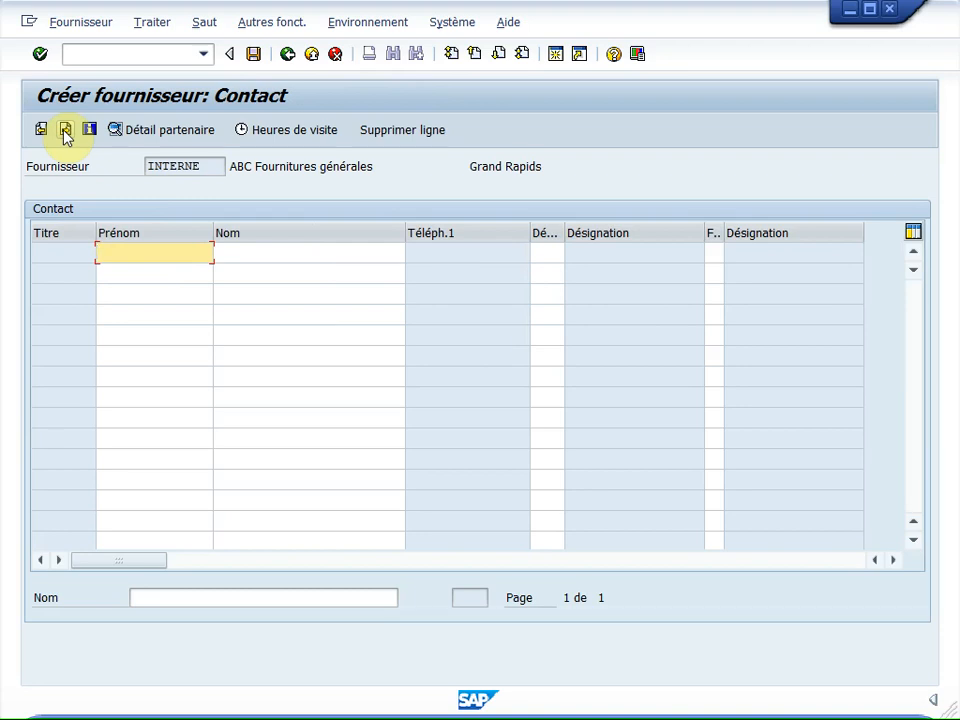
pyautogui.click(65, 131)
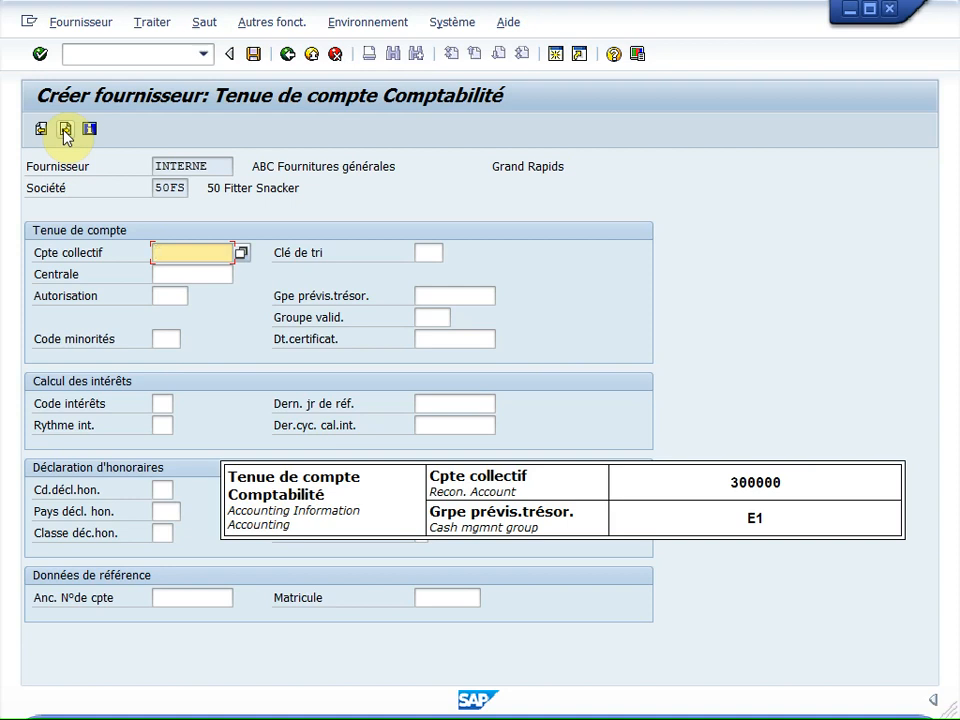
# Step: Set the reconciliation account (Cpte collectif) to 300000 from its list of possible entries
pyautogui.click(243, 257)
pyautogui.moveTo(918, 609); pyautogui.dragTo(821, 373)
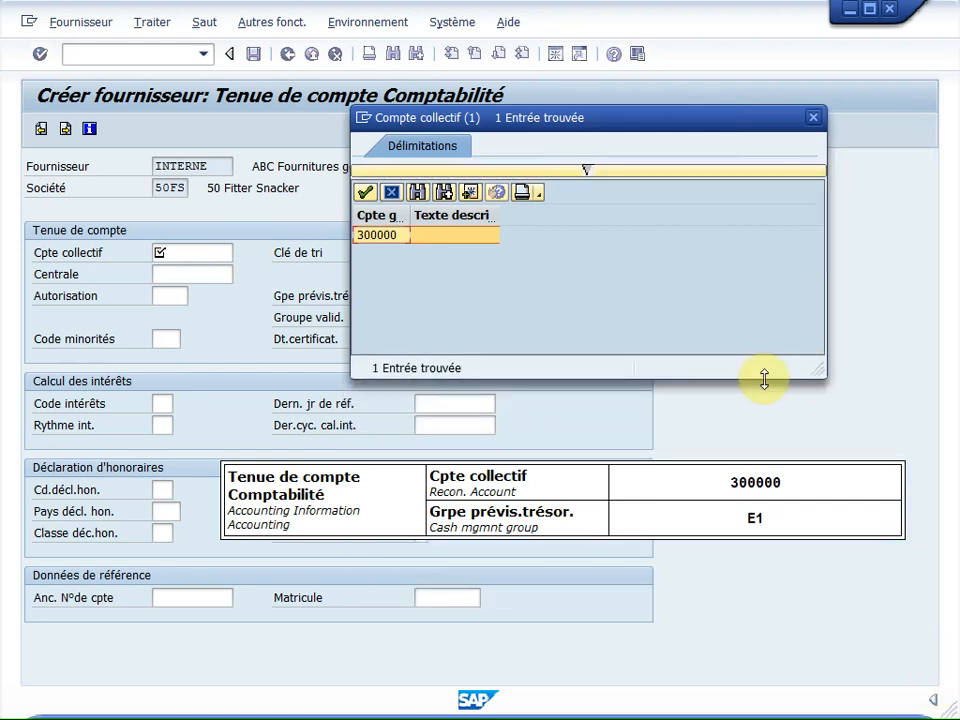
pyautogui.click(370, 198)
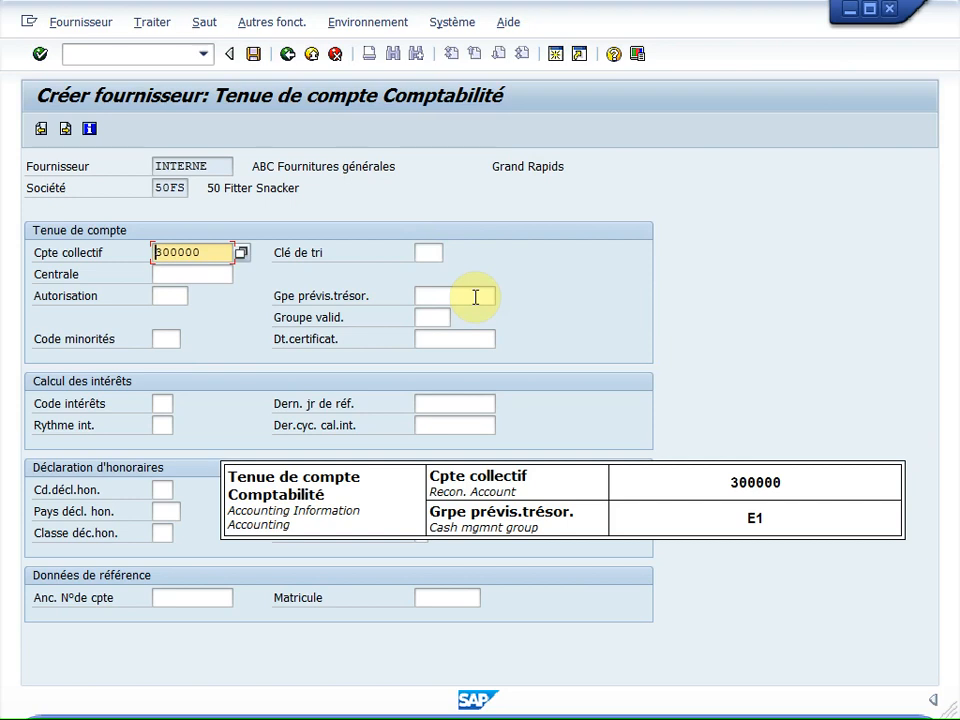
# Step: Set the cash management group (Gpe prévis.trésor.) to E1 from its possible entries, and advance to the accounting payment transactions
pyautogui.click(476, 297)
pyautogui.click(504, 298)
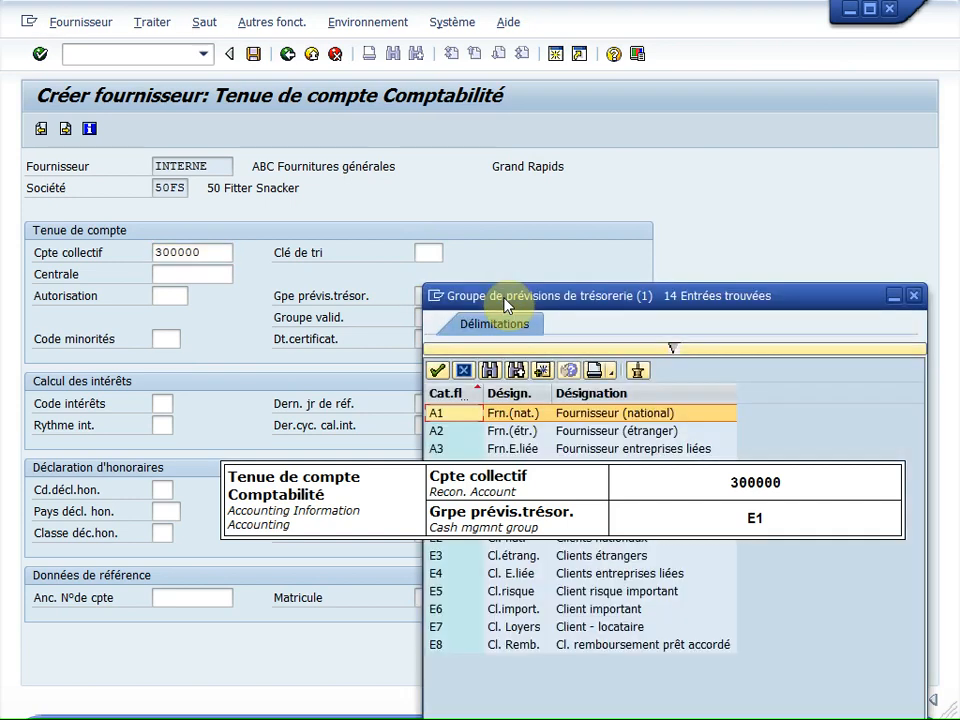
pyautogui.click(466, 521)
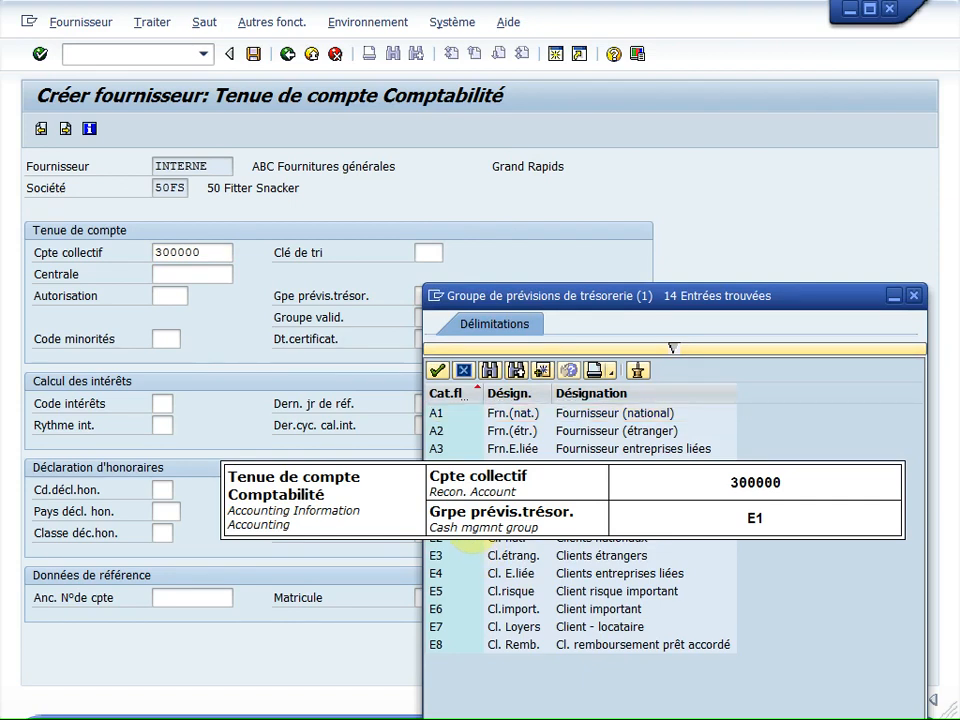
pyautogui.click(437, 371)
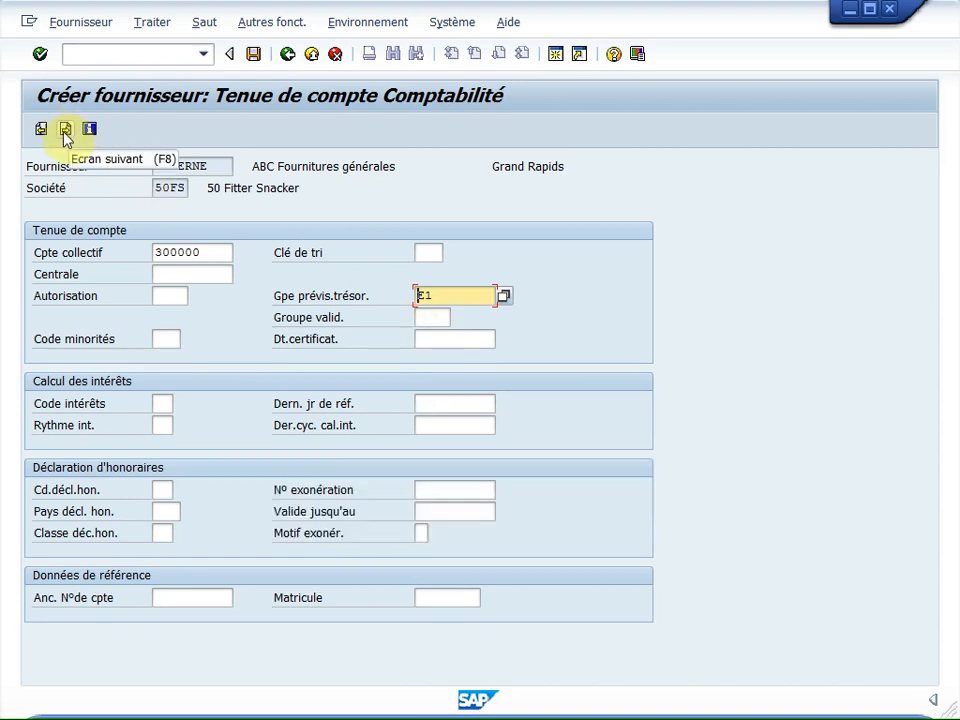
pyautogui.click(64, 131)
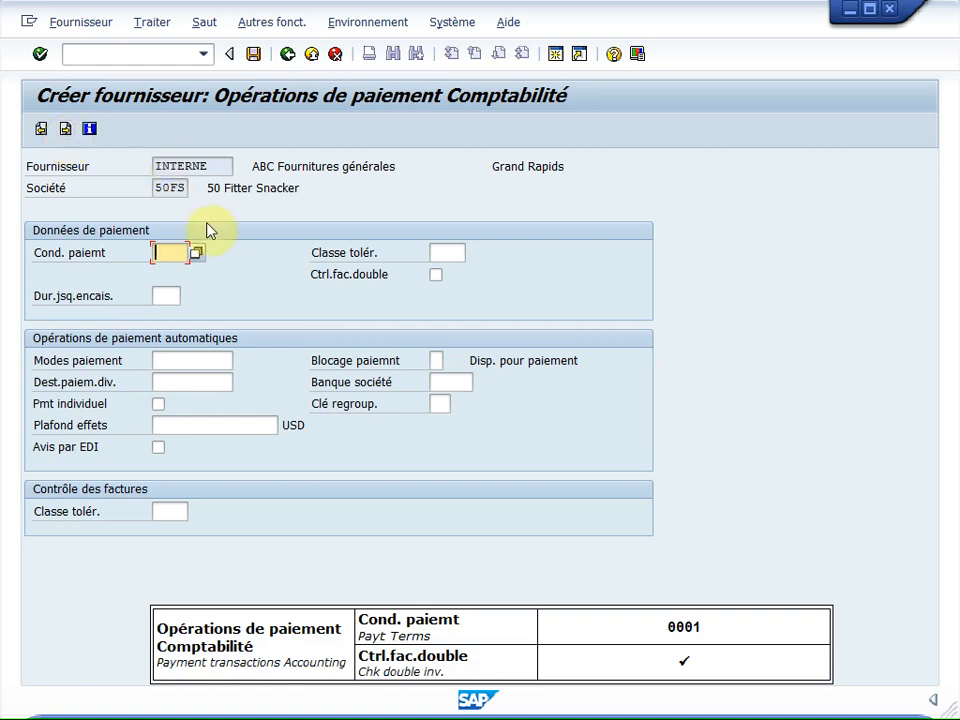
# Step: Set the accounting payment terms (Cond. paiemt) to 0001 from the possible entries and enable the double invoice check (Ctrl.fac.double)
pyautogui.click(197, 254)
pyautogui.moveTo(332, 26); pyautogui.dragTo(657, 113)
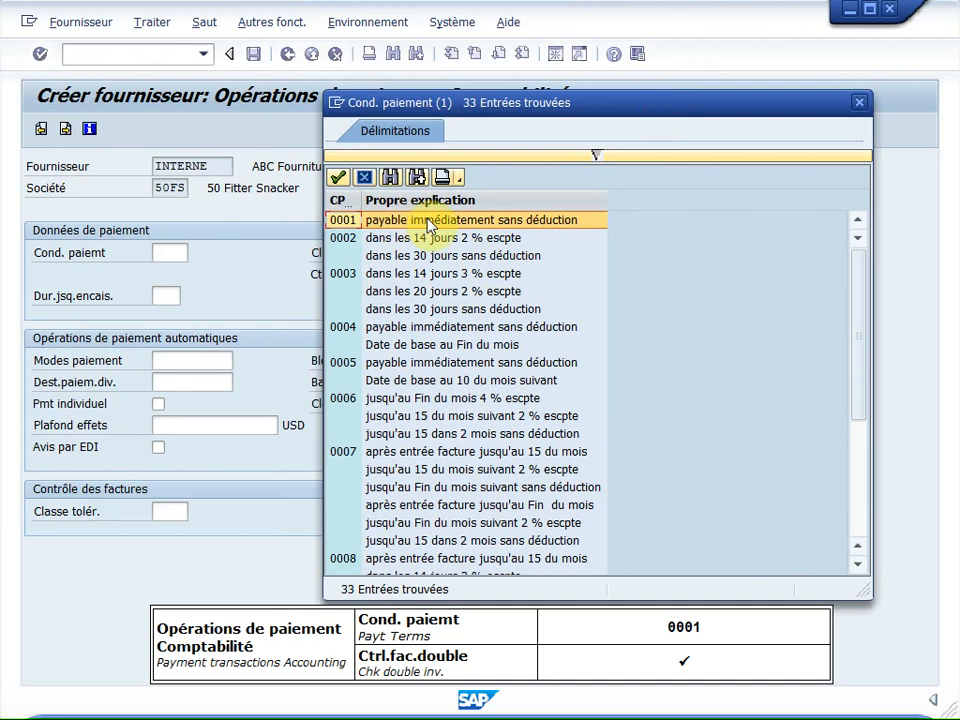
pyautogui.click(339, 178)
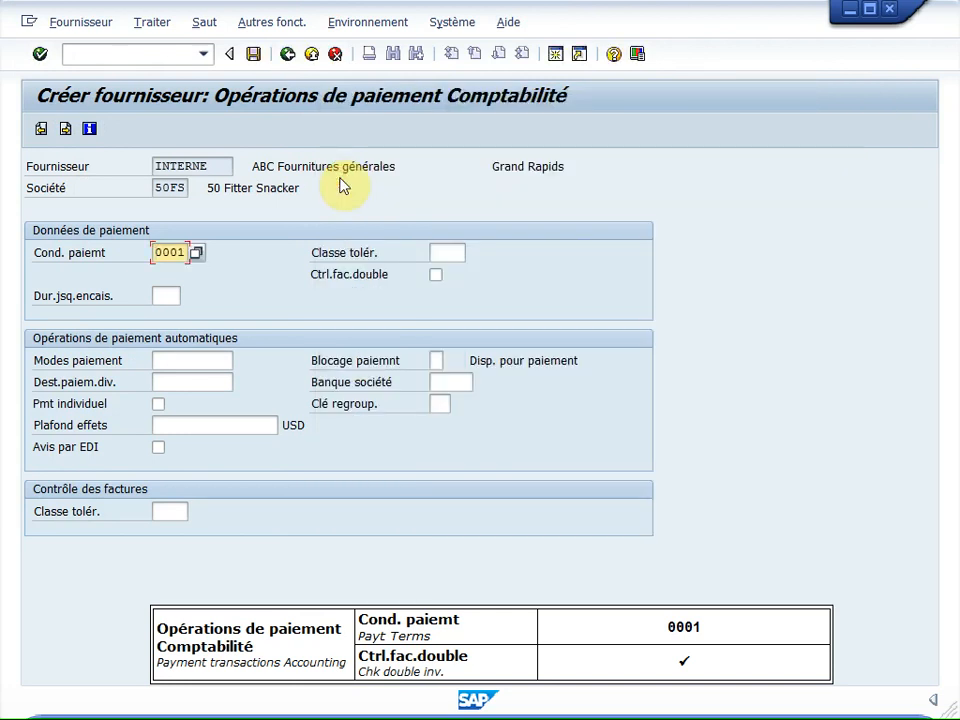
pyautogui.click(436, 276)
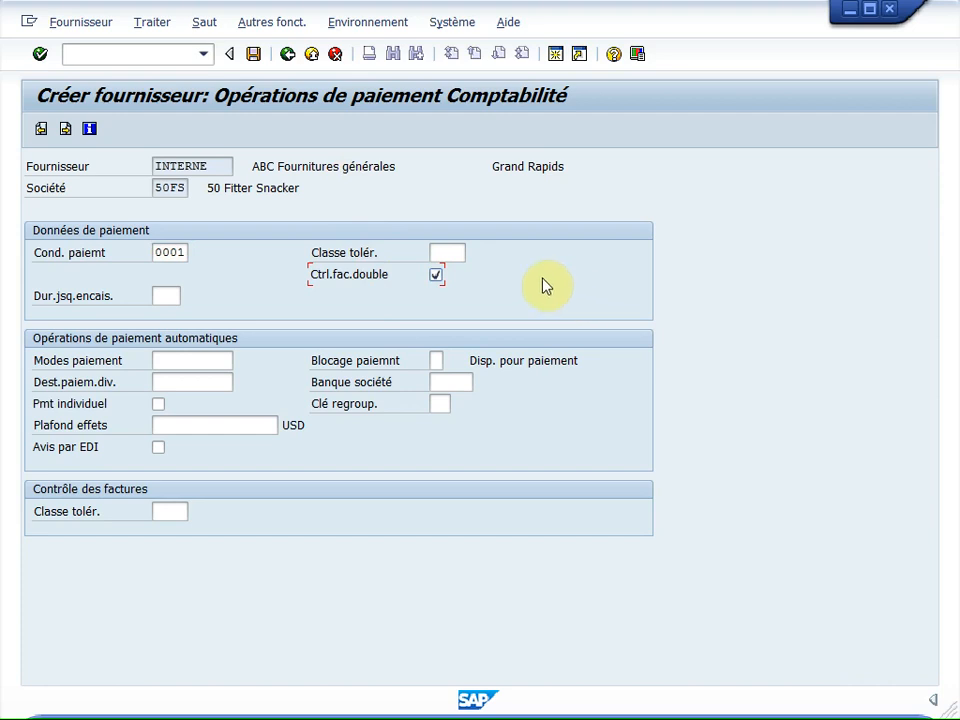
# Step: Advance past the correspondence screen, leaving its fields blank, and set the order currency (Devise de la cde) to USD in the purchasing data
pyautogui.click(66, 130)
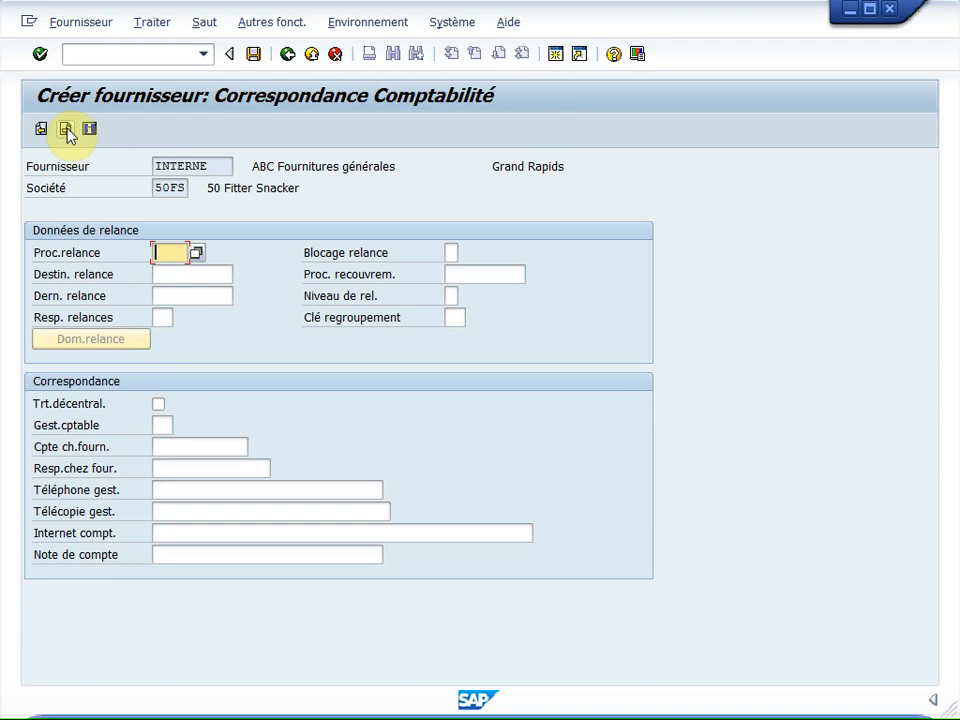
pyautogui.click(66, 130)
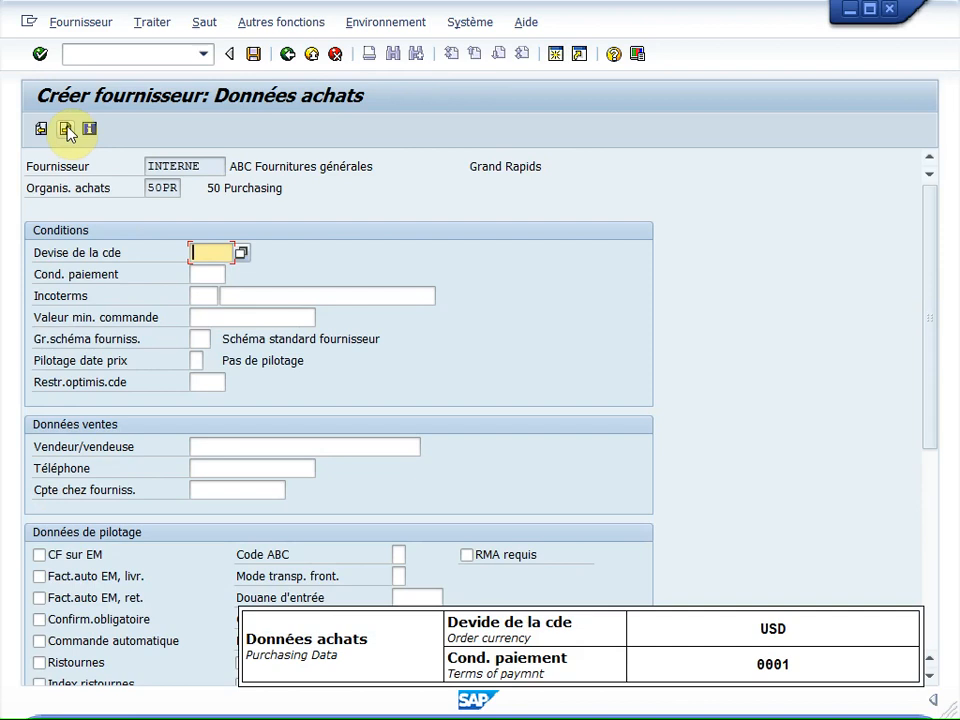
pyautogui.write('USD')
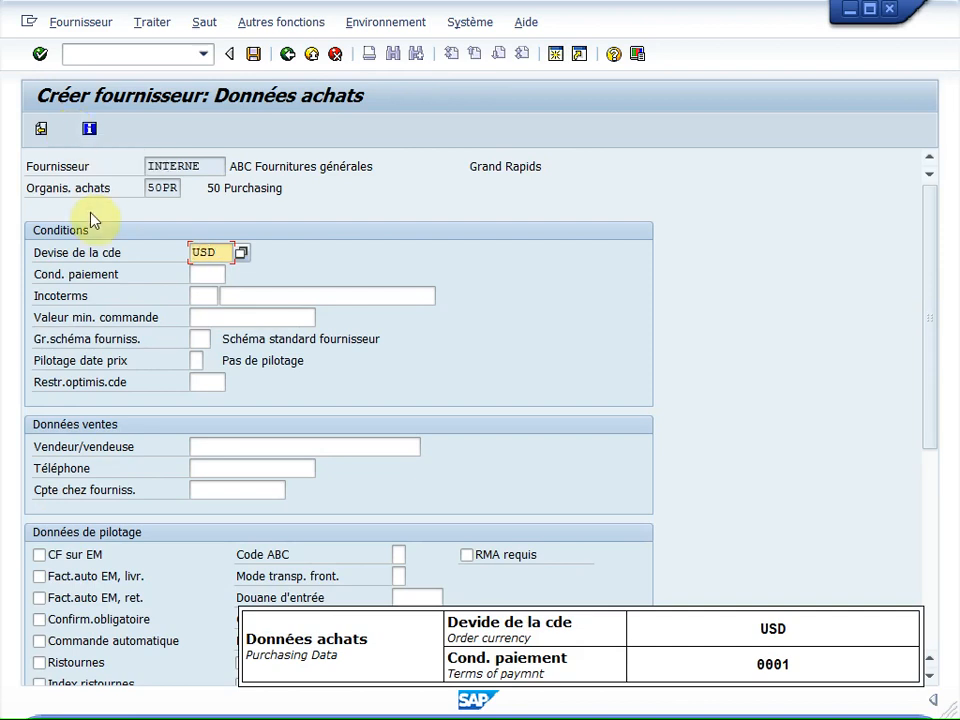
# Step: Set the purchasing payment terms (Cond. paiement) to 0001 from the possible entries and save the new vendor
pyautogui.click(205, 274)
pyautogui.click(236, 274)
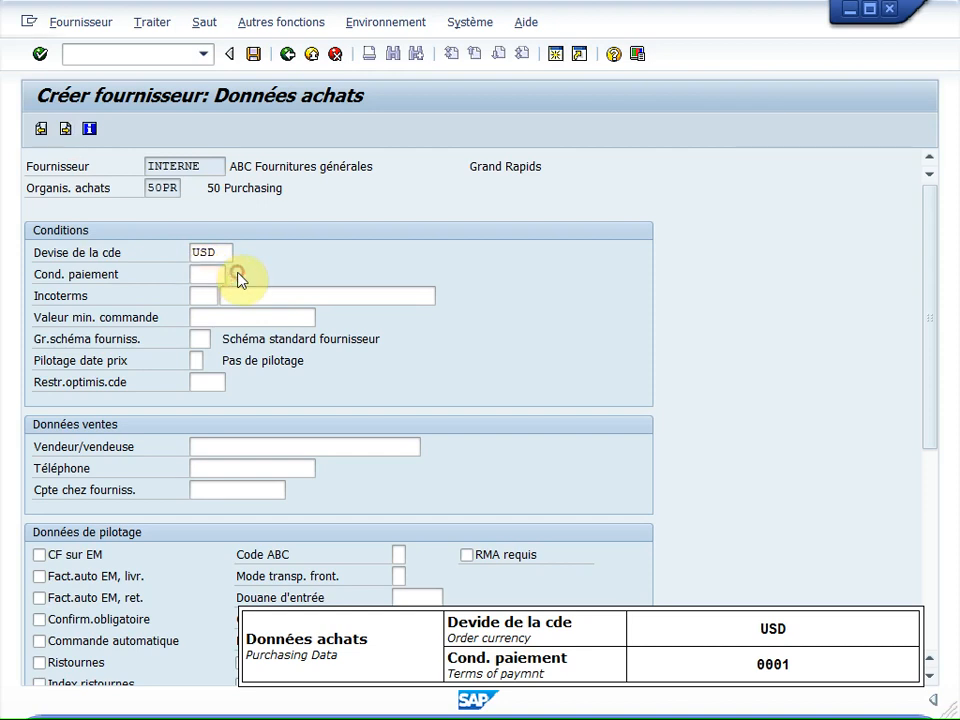
pyautogui.moveTo(317, 19); pyautogui.dragTo(634, 107)
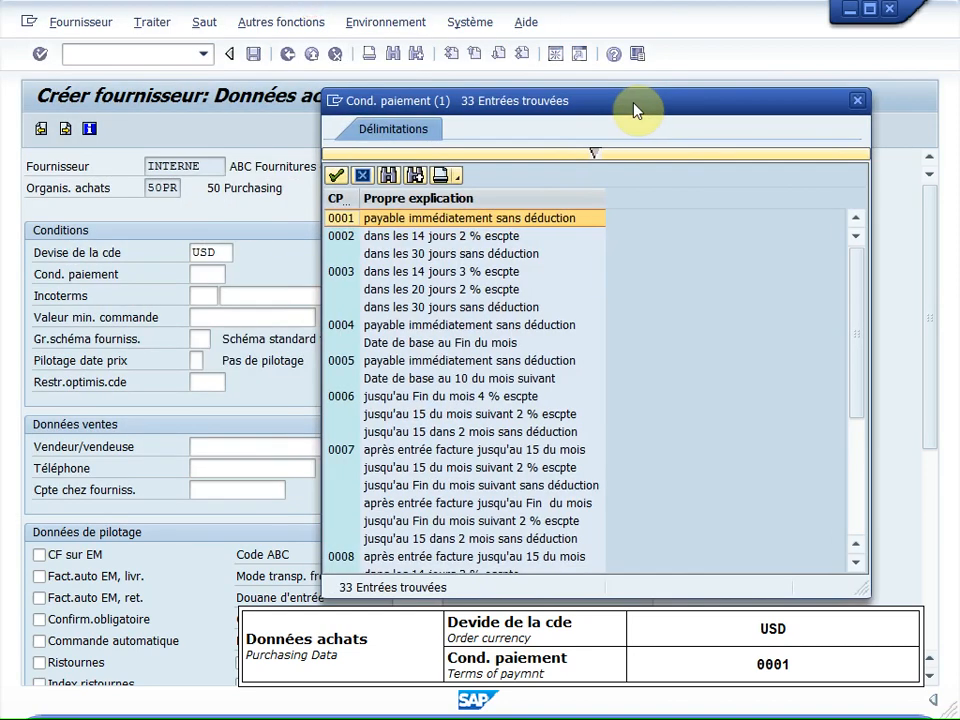
pyautogui.click(337, 178)
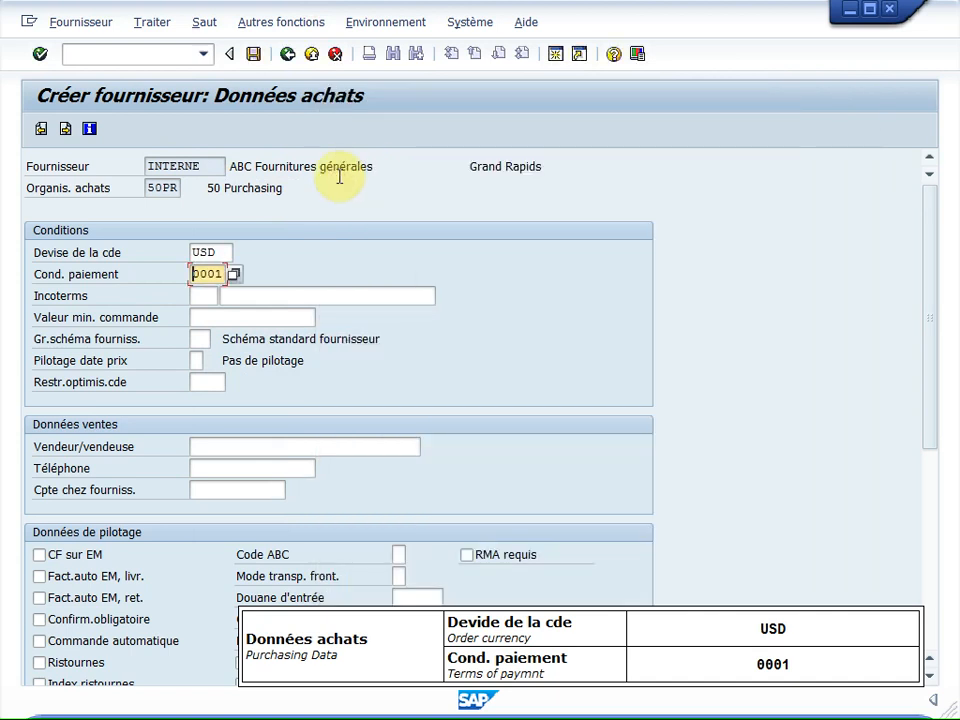
pyautogui.moveTo(934, 253); pyautogui.dragTo(934, 375)
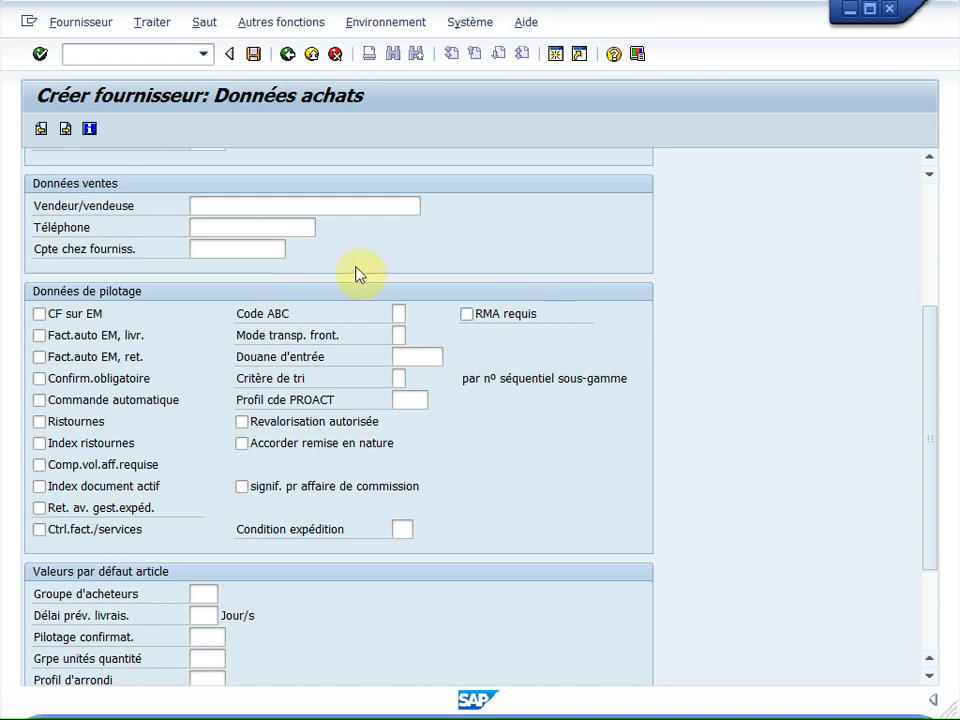
pyautogui.click(254, 56)
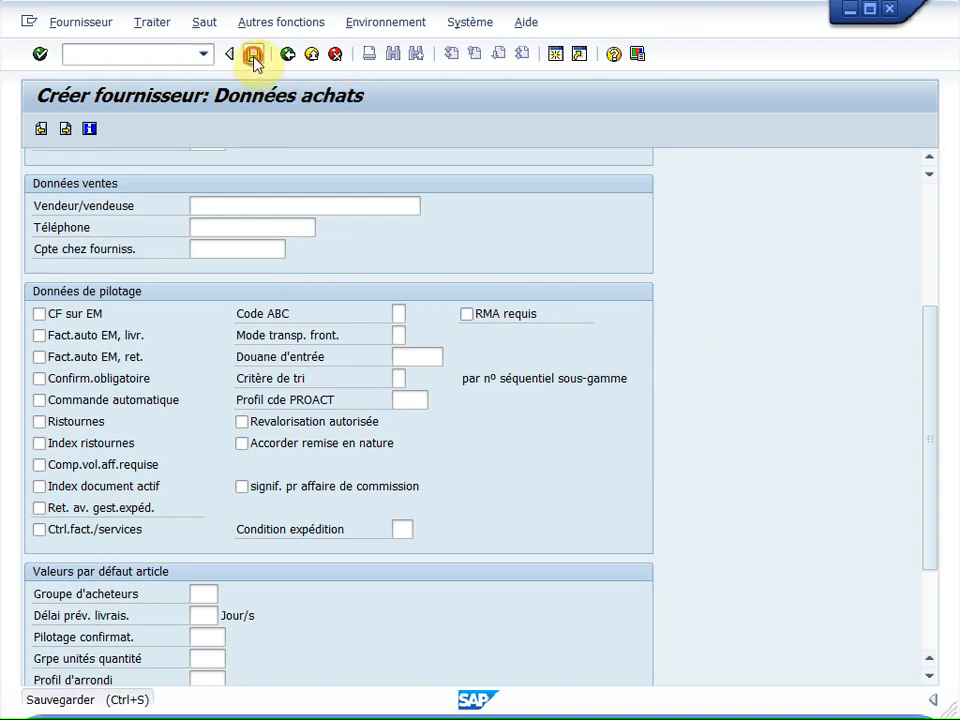